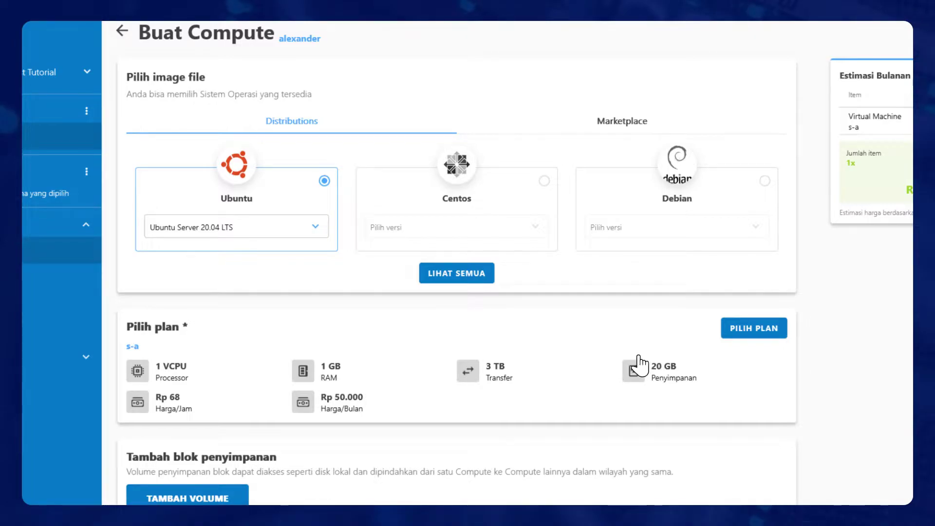
Pick the s-a plan (1 vCPU, 1 GB RAM, 20 GB storage) for the compute.
left_click(764, 332)
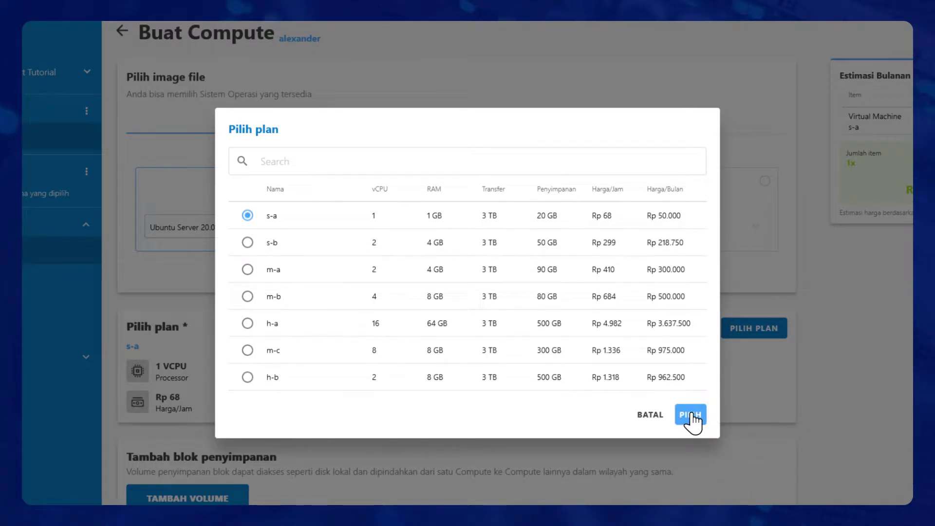
left_click(693, 417)
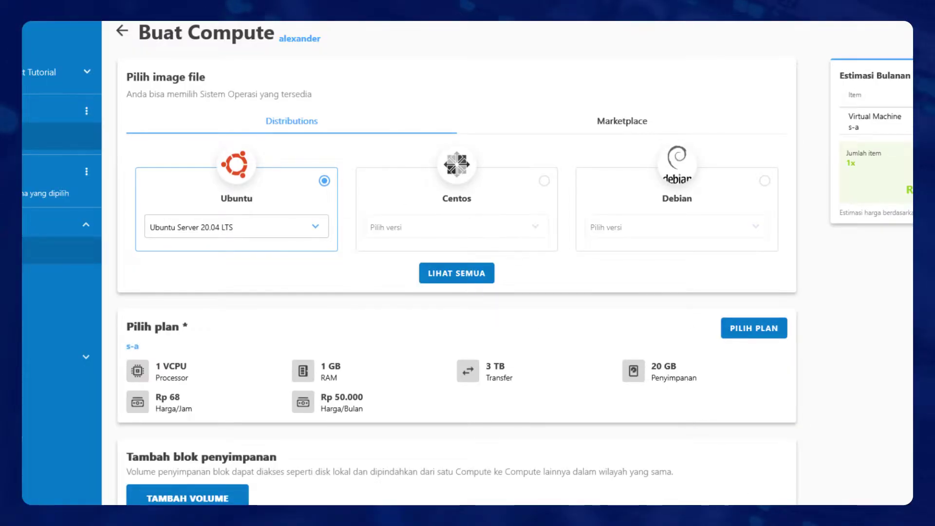
scroll(456, 263, "down", 9)
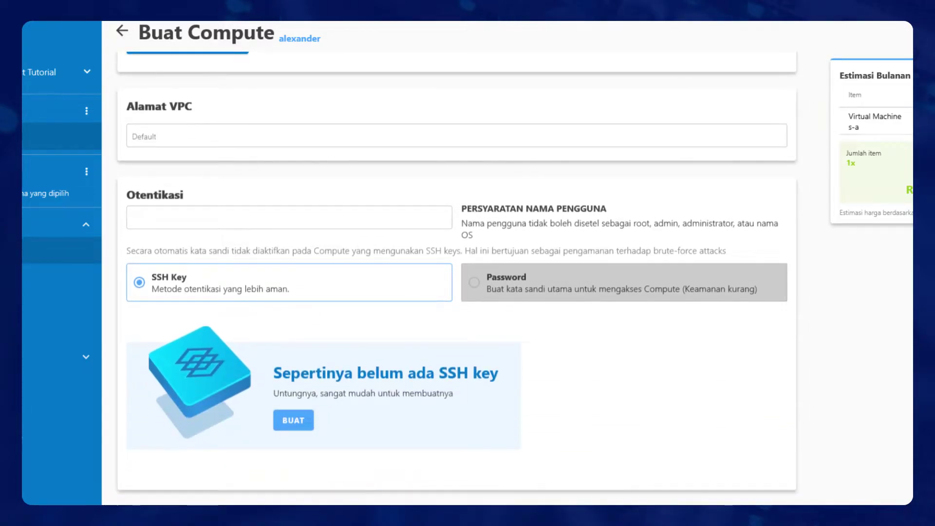
Switch Otentikasi to Password for user wp-demo and enter the login password.
left_click(476, 284)
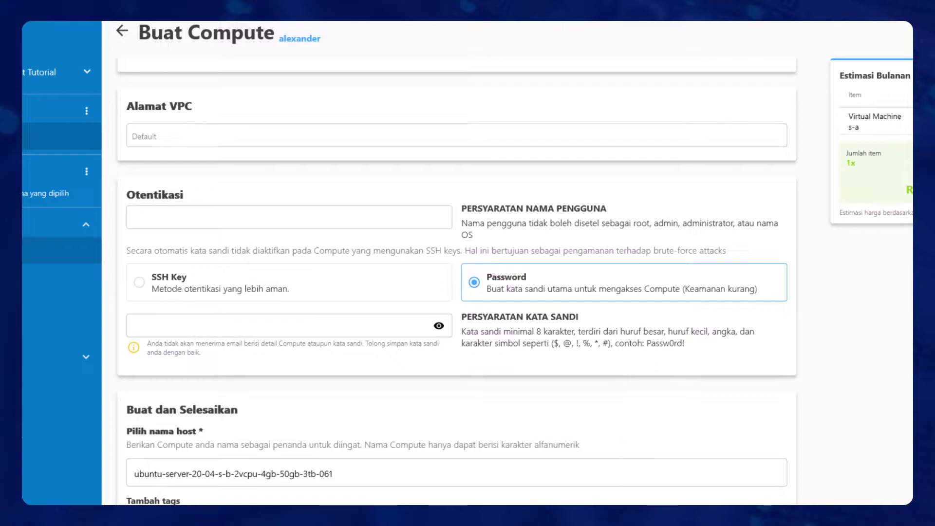
type("Passw0rd!1")
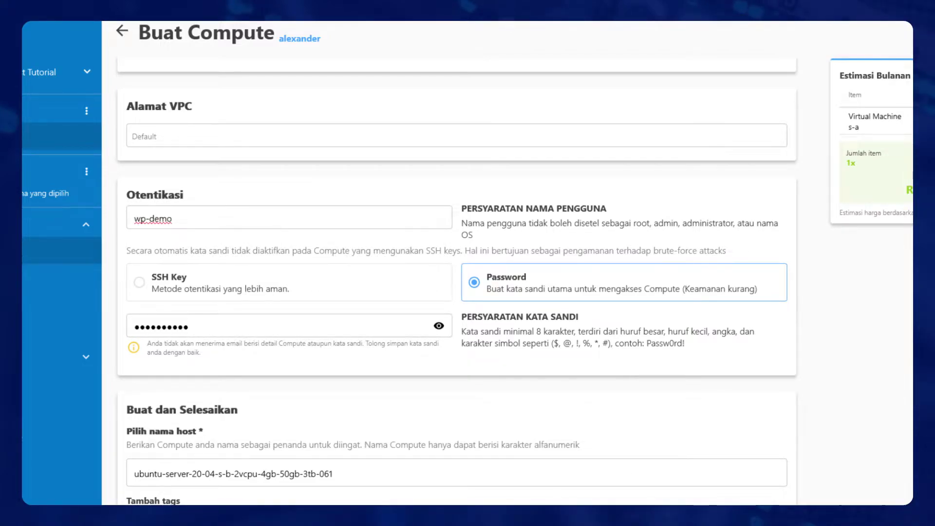
scroll(457, 278, "down", 4)
scroll(457, 278, "down", 2)
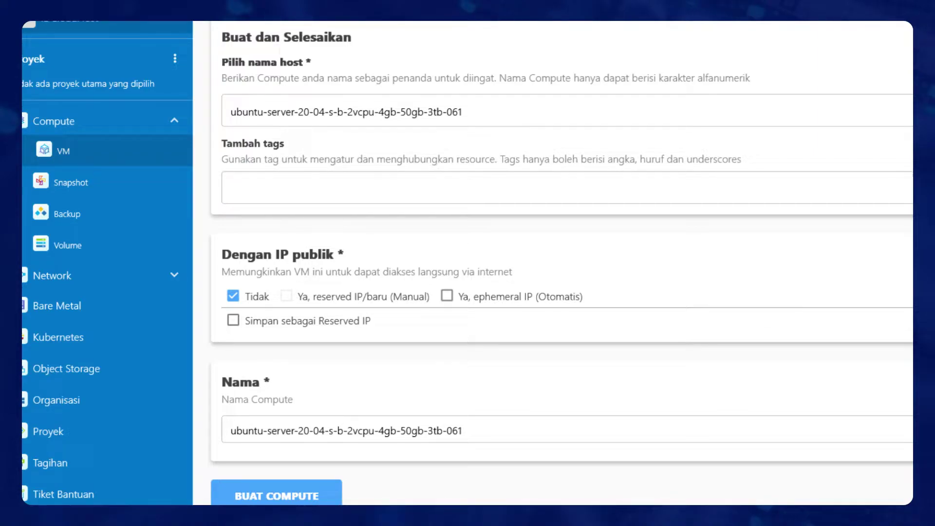
Tick 'Ya, ephemeral IP (Otomatis)' for a public IP and create the compute.
left_click(446, 296)
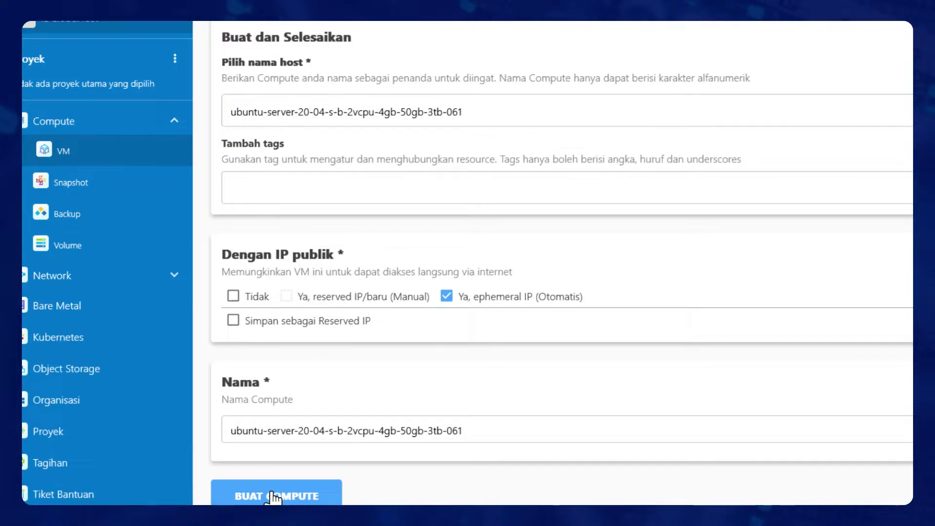
left_click(273, 497)
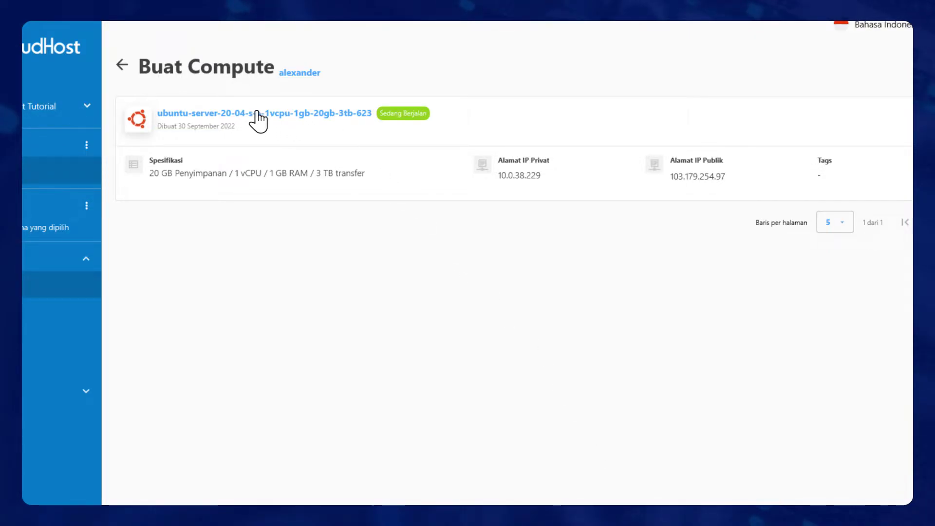
Open the new ubuntu-server's detail page to see public IP 103.179.254.97.
left_click(257, 113)
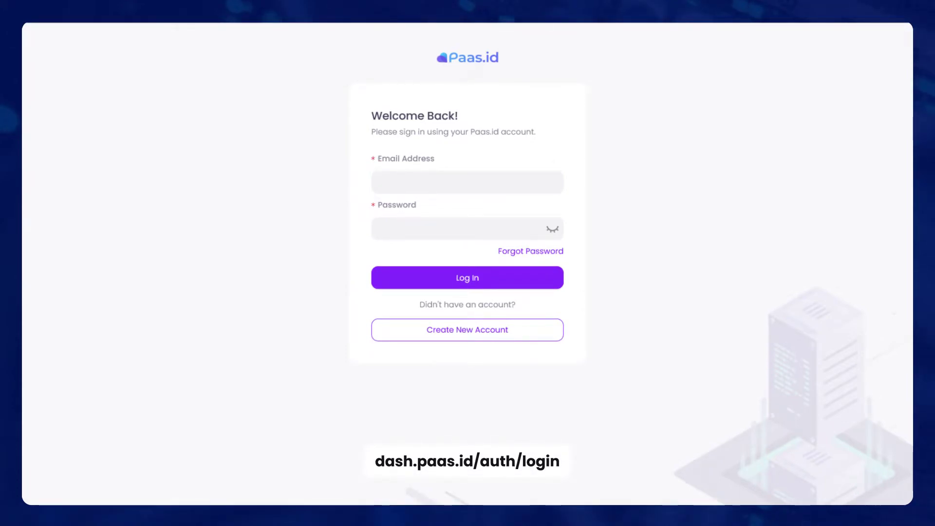
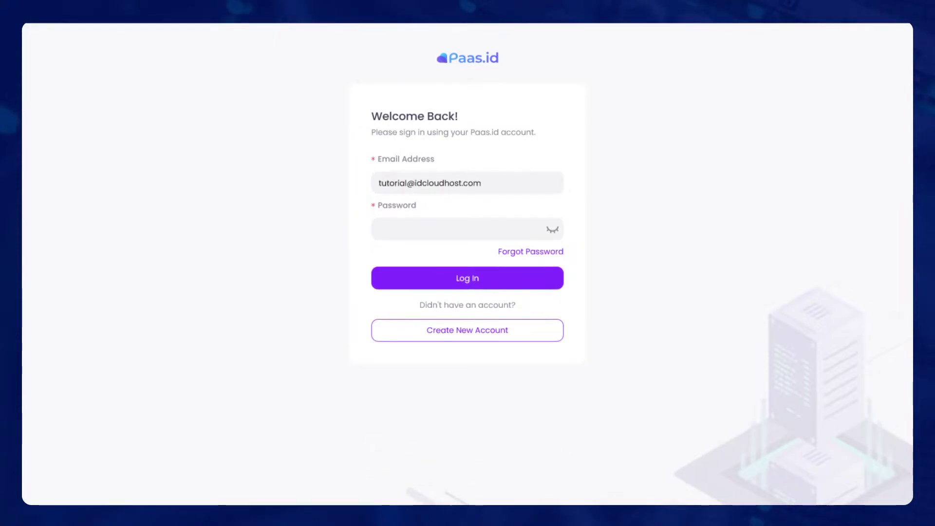
Log in to Paas.id with the account e-mail and password.
key("Tab")
type("***********")
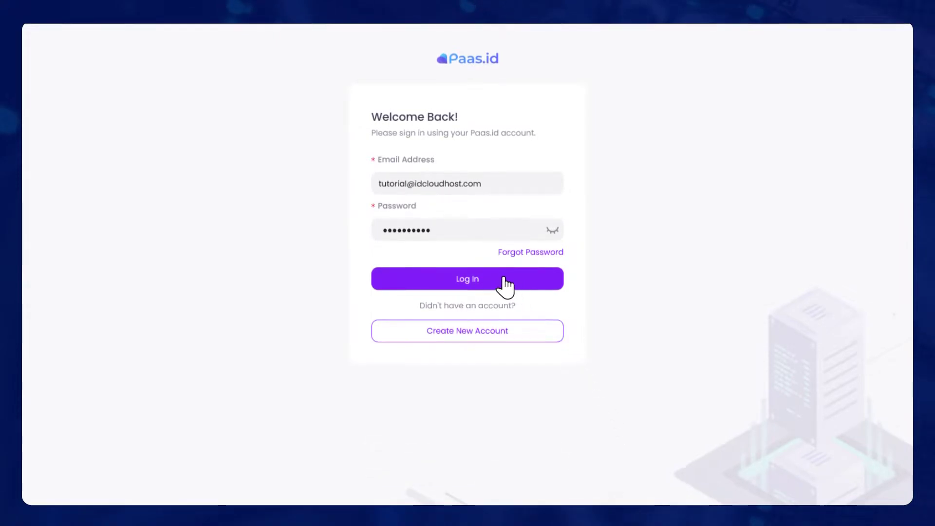
left_click(467, 280)
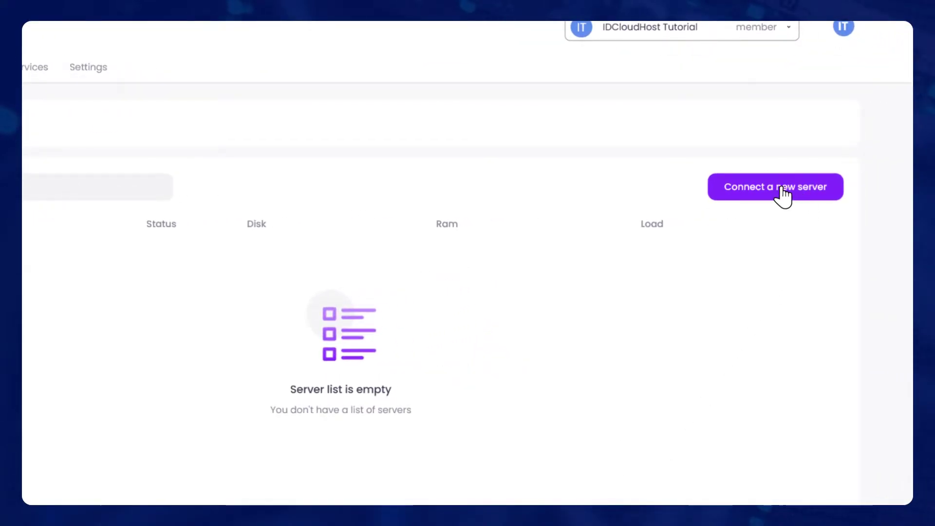
Create Nginx server IDCH-Demo at IP 103.179.254.97 and confirm its creation.
left_click(777, 195)
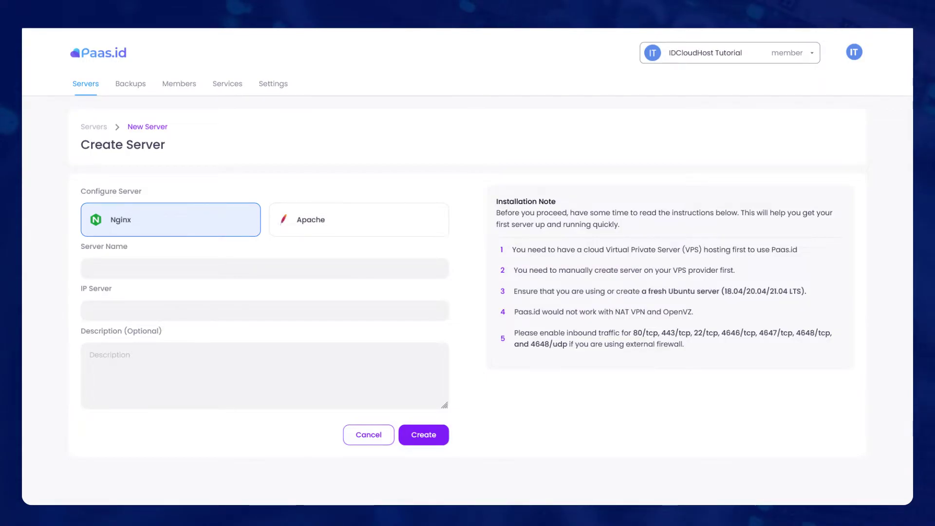
type("IDCH-Demo")
type("103.179.254.97")
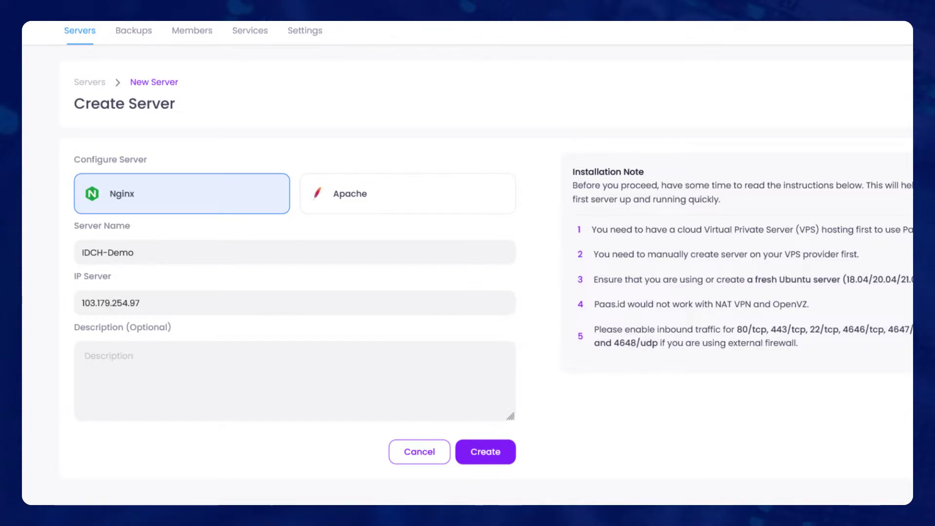
left_click(483, 453)
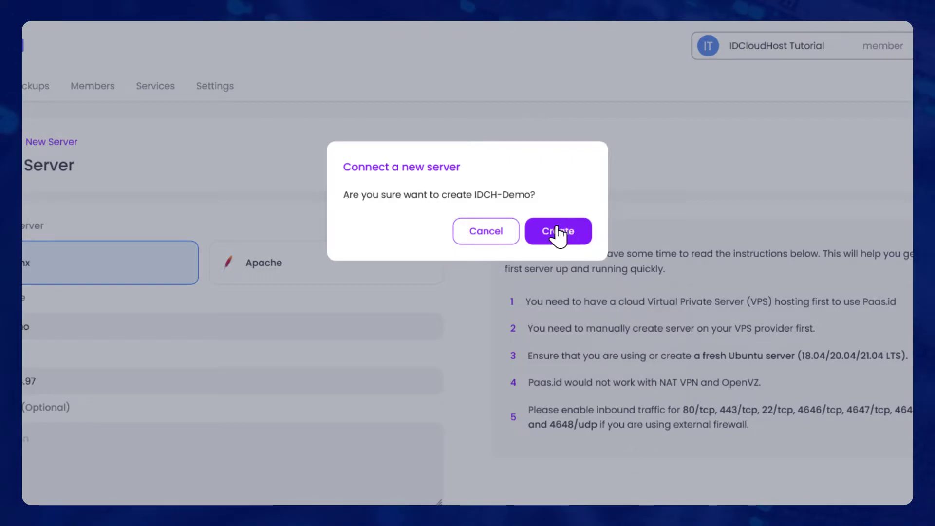
left_click(580, 233)
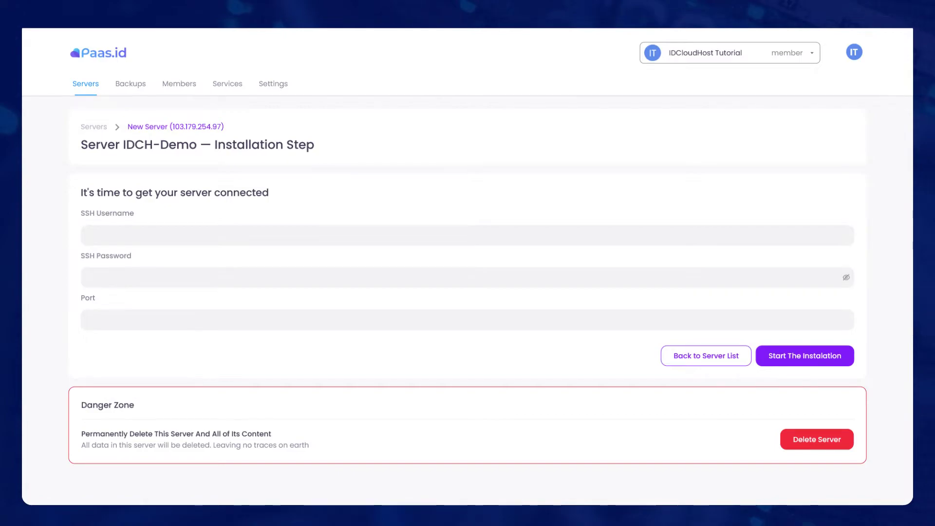
Enter SSH username idchdemo, the SSH password and port 22, then start the installation.
type("idchdemo")
key("Tab")
type("•••••••••")
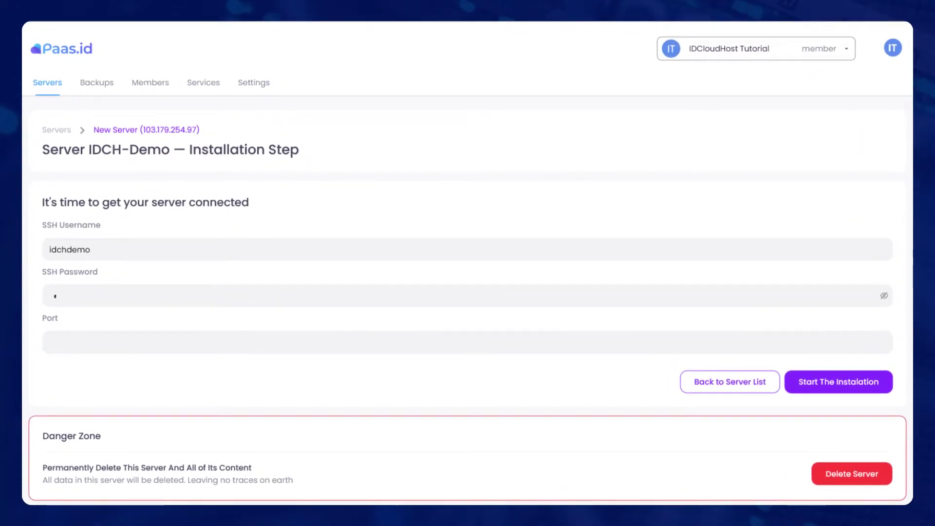
type("22")
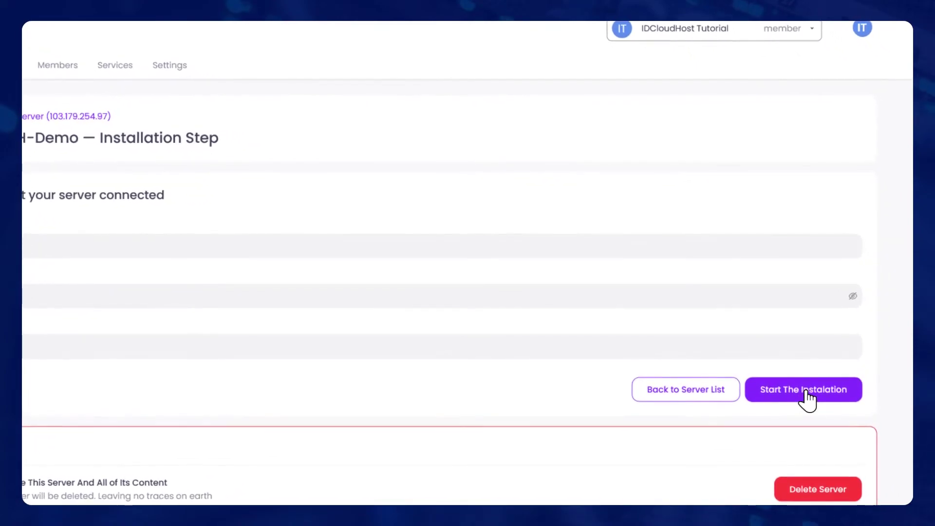
left_click(806, 391)
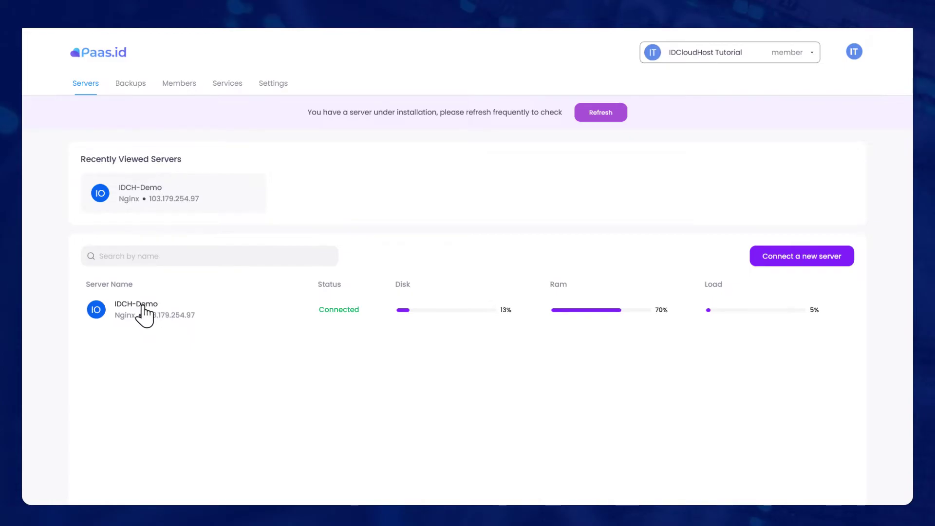
From IDCH-Demo's Web Applications page, start the Deploy new web app wizard.
left_click(182, 314)
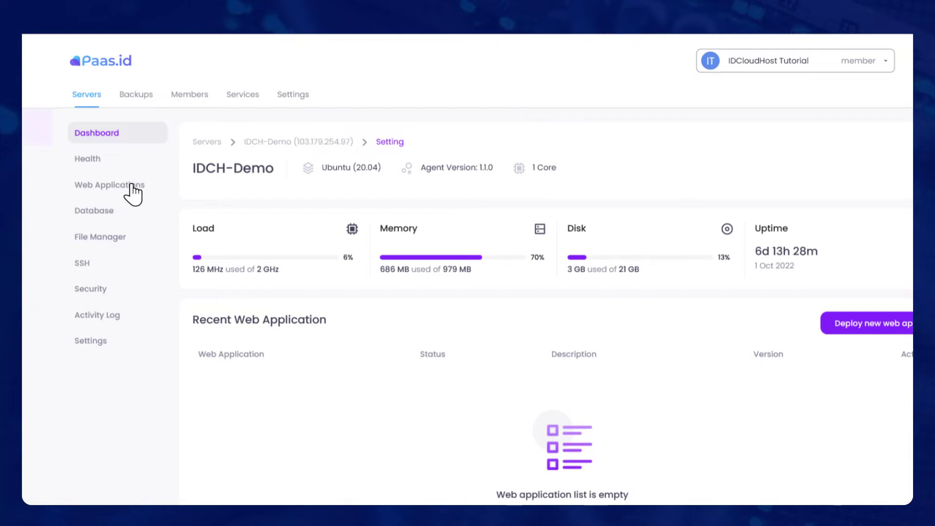
left_click(102, 186)
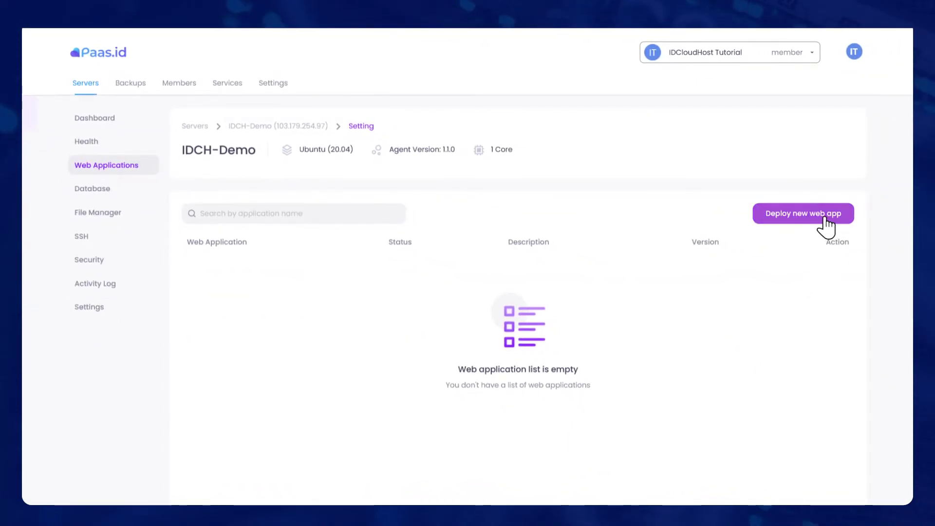
left_click(807, 223)
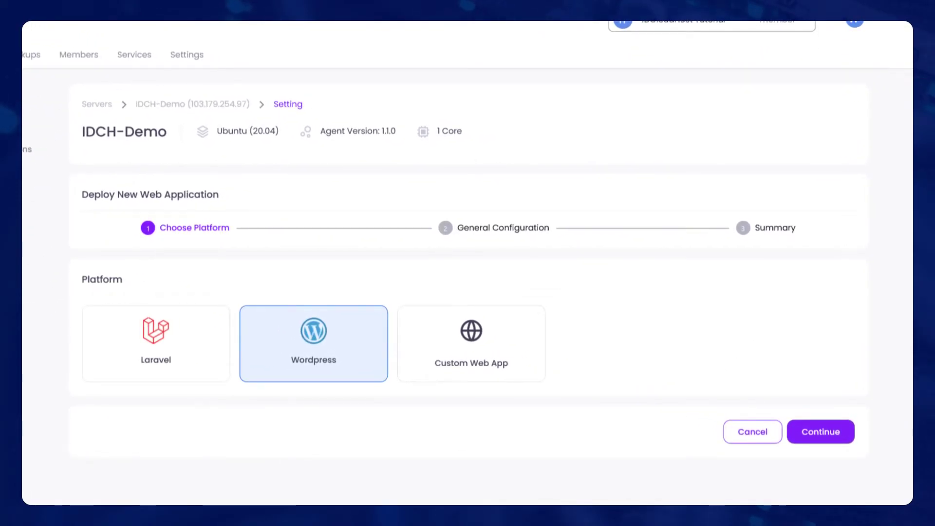
Continue with Wordpress, naming the app Wordpress-Demo and the database Database-Demo.
left_click(822, 433)
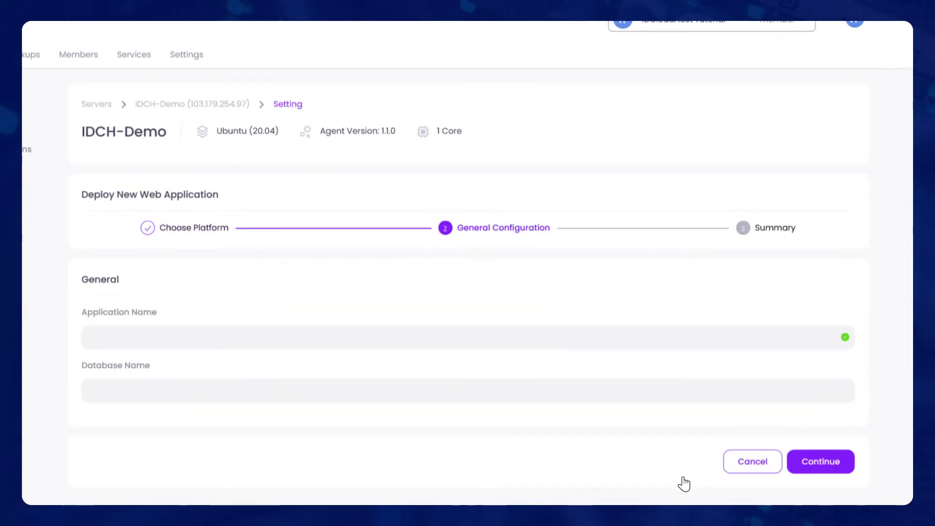
type("Wordpress-Demo")
key("Tab")
type("Database-Demo")
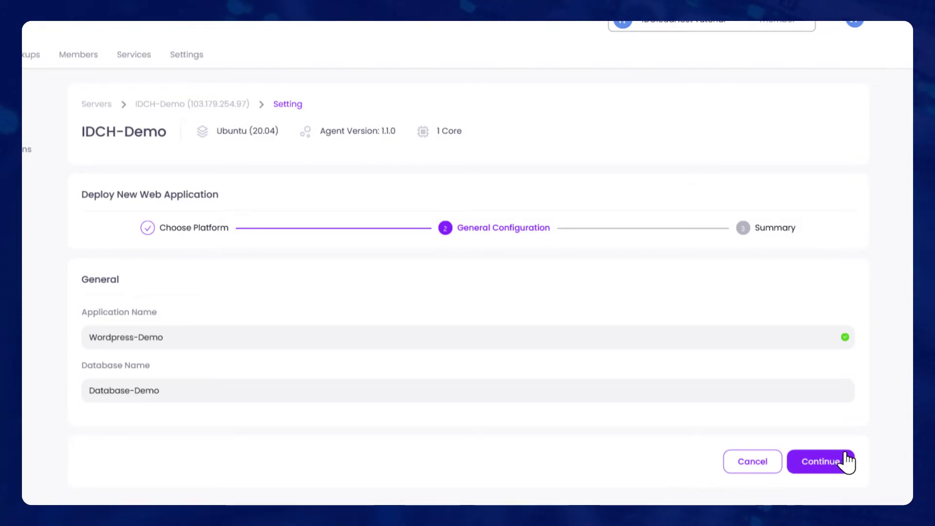
Review the deployment summary and confirm deploying Wordpress-Demo.
left_click(822, 463)
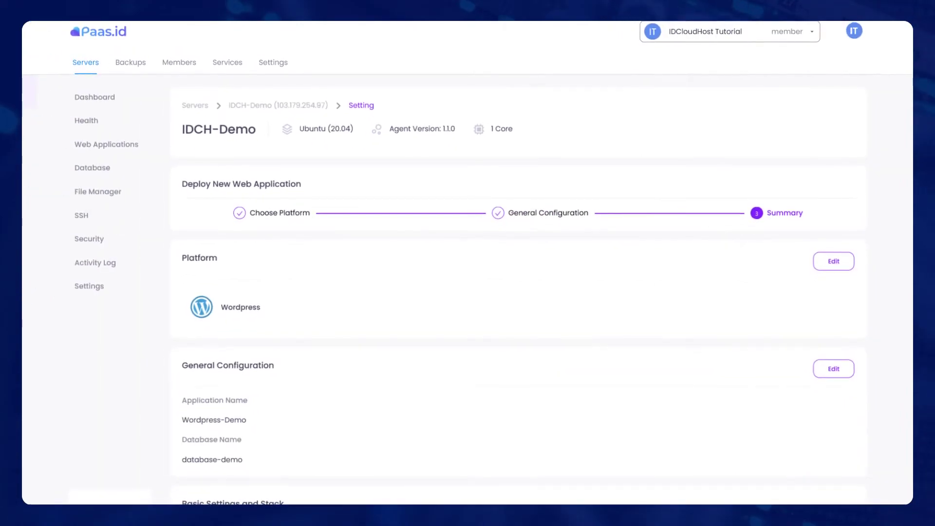
scroll(467, 293, "down", 5)
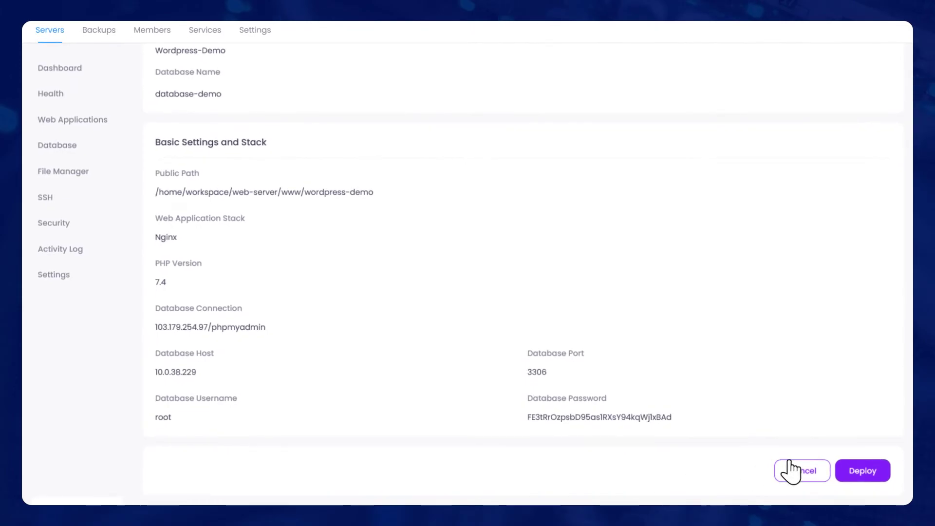
scroll(865, 480, "up", 1)
left_click(862, 492)
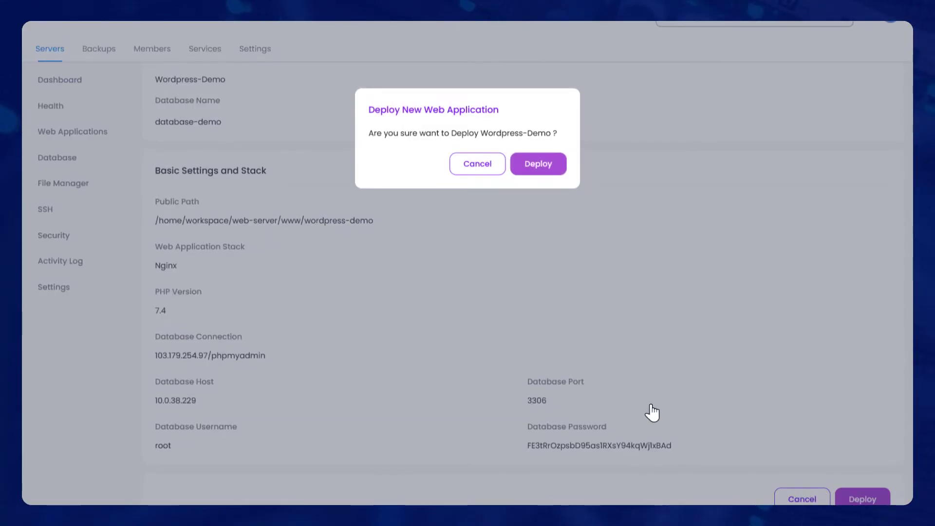
left_click(538, 164)
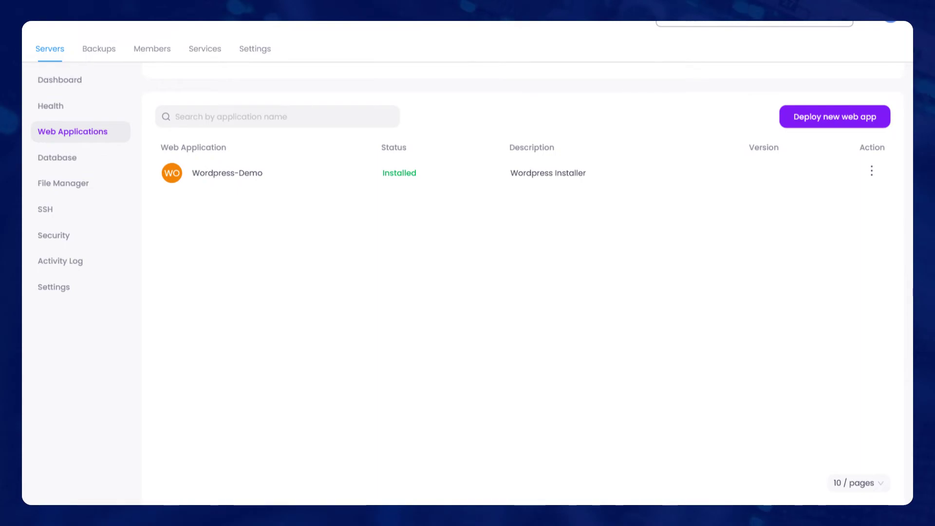
Choose View from Wordpress-Demo's action menu to open the installed site.
scroll(875, 239, "up", 2)
left_click(872, 233)
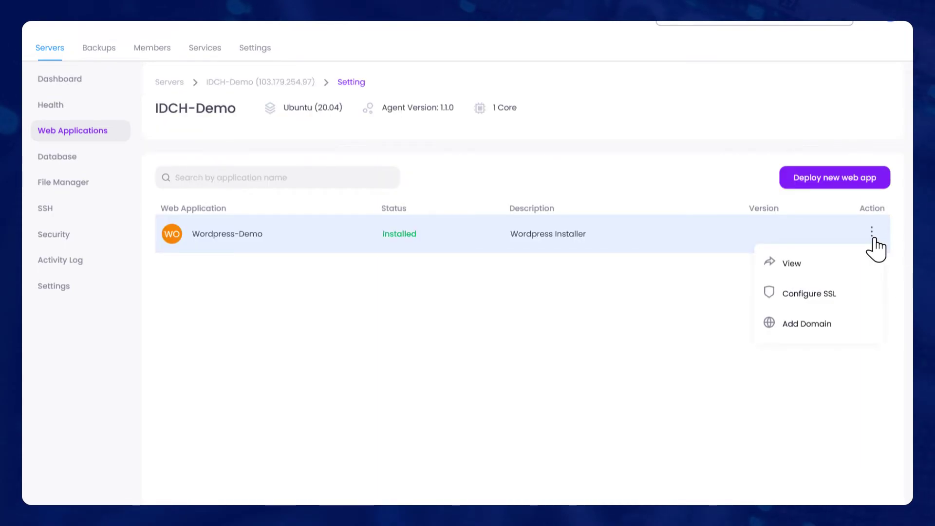
left_click(820, 273)
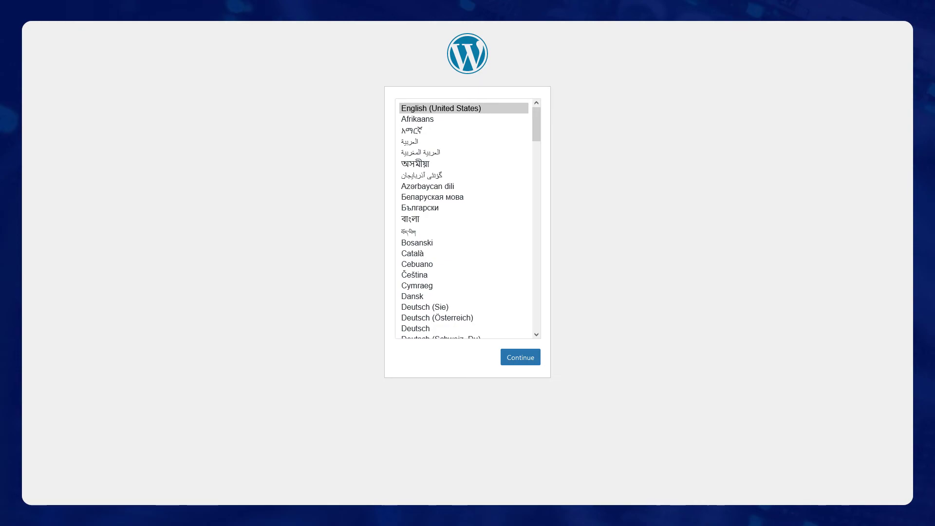
Install WordPress in English (United States) as site 'Wordpress Demo' with its admin account details.
left_click(521, 361)
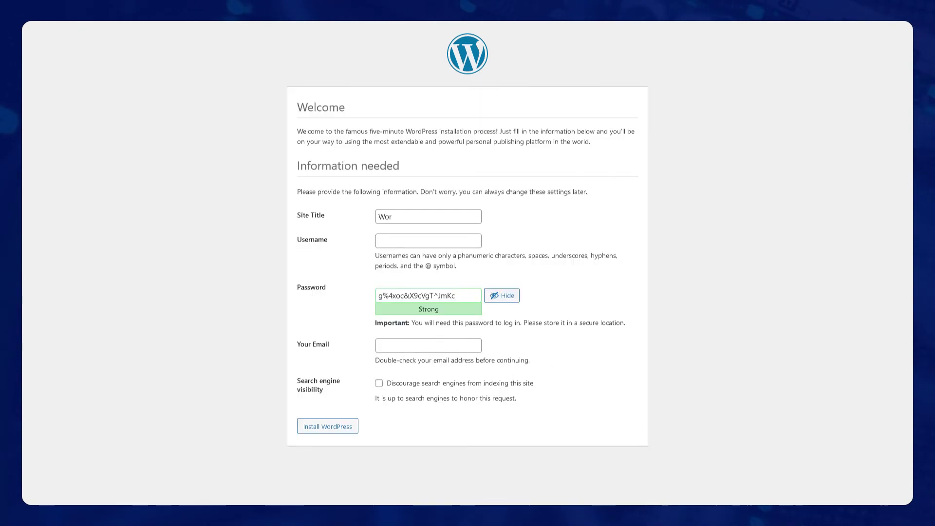
left_click(332, 427)
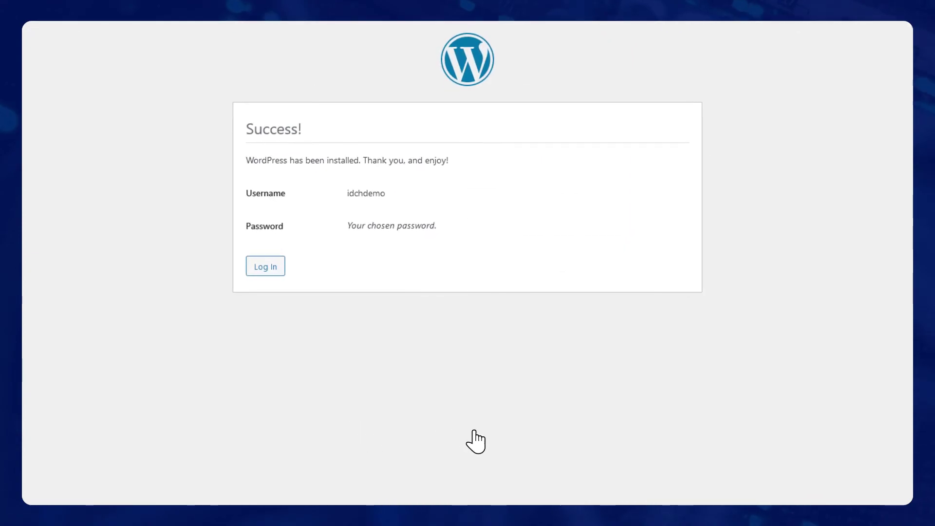